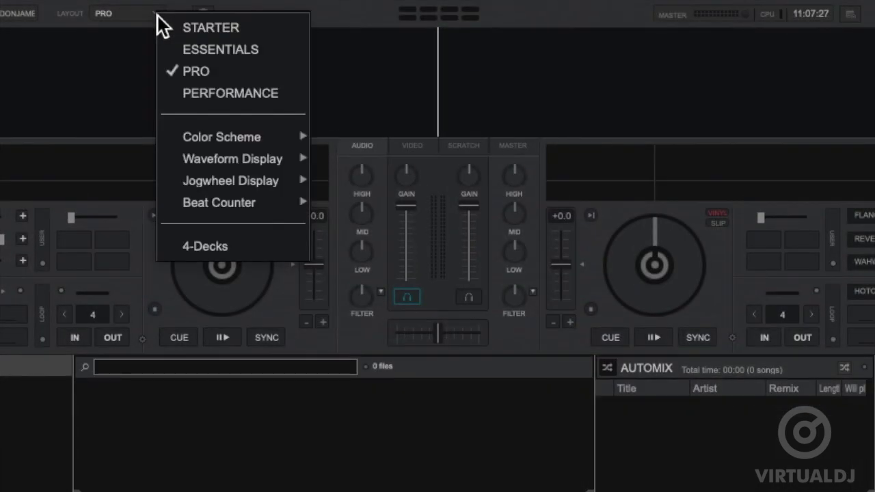
Keep the PRO layout, open the Event Scheduler, and add a new event showing its action list
click(183, 74)
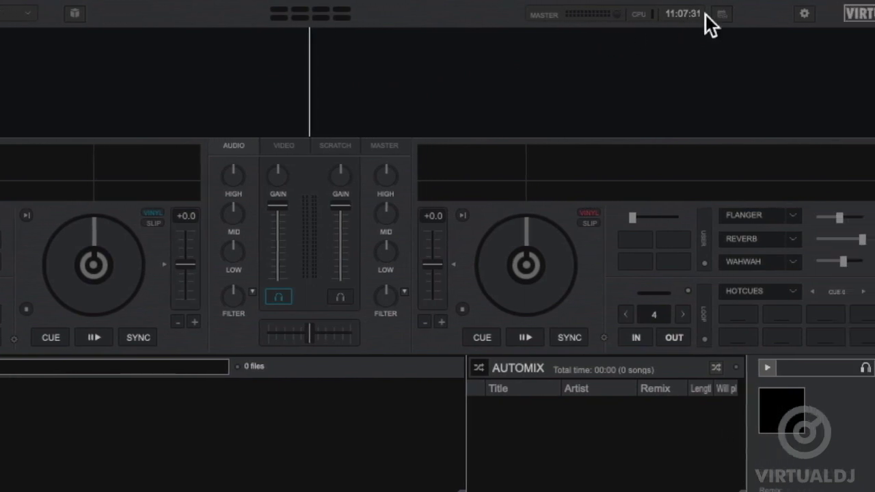
click(764, 15)
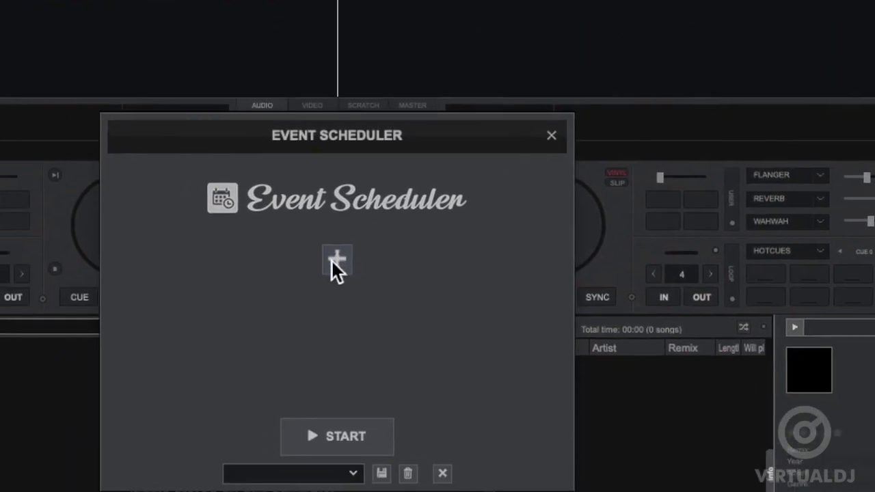
click(267, 298)
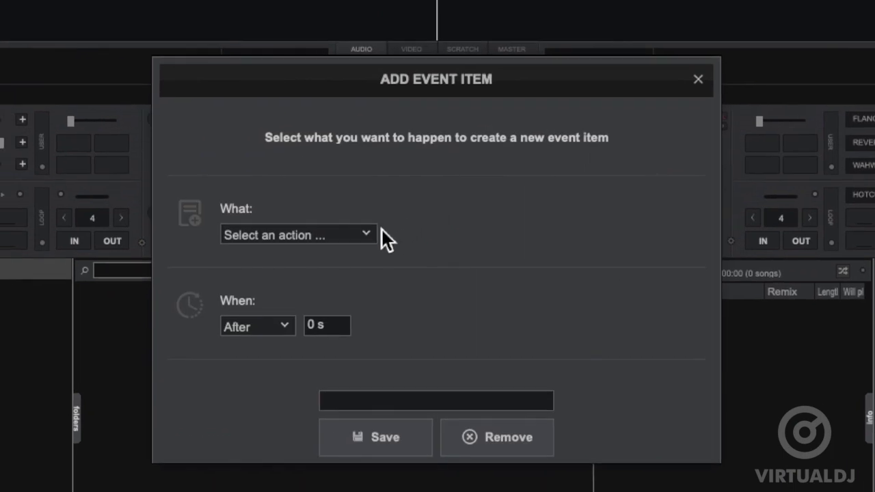
click(368, 236)
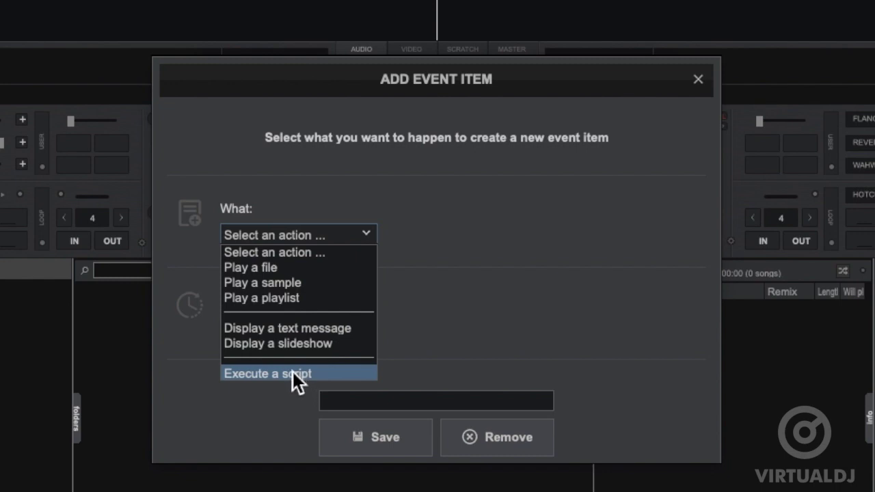
Make the event play a playlist and choose the R&B Cocktail playlist
click(266, 299)
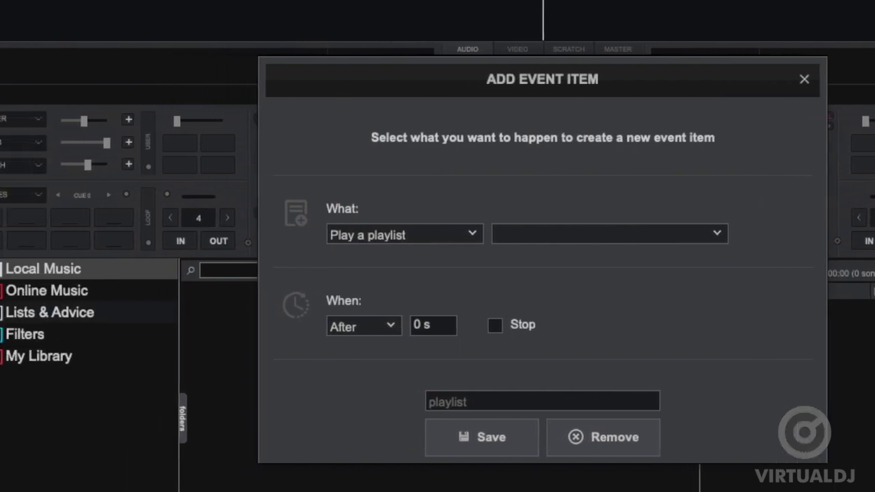
click(8, 315)
click(35, 335)
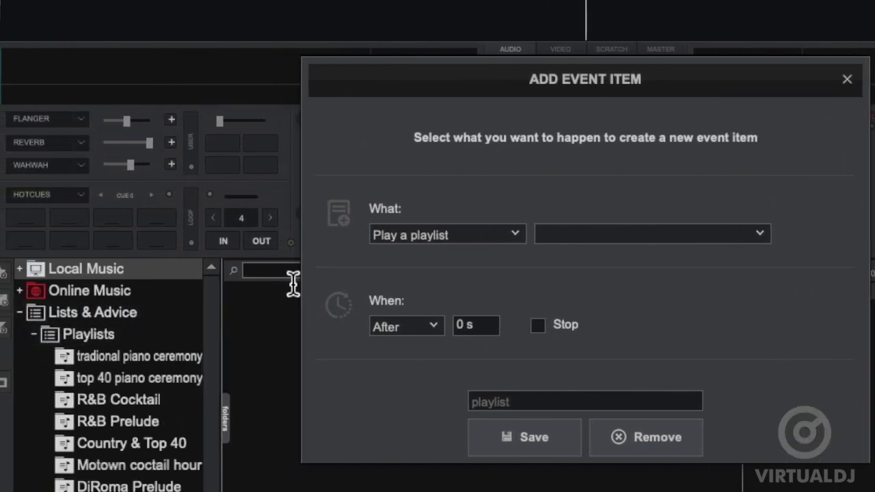
click(604, 234)
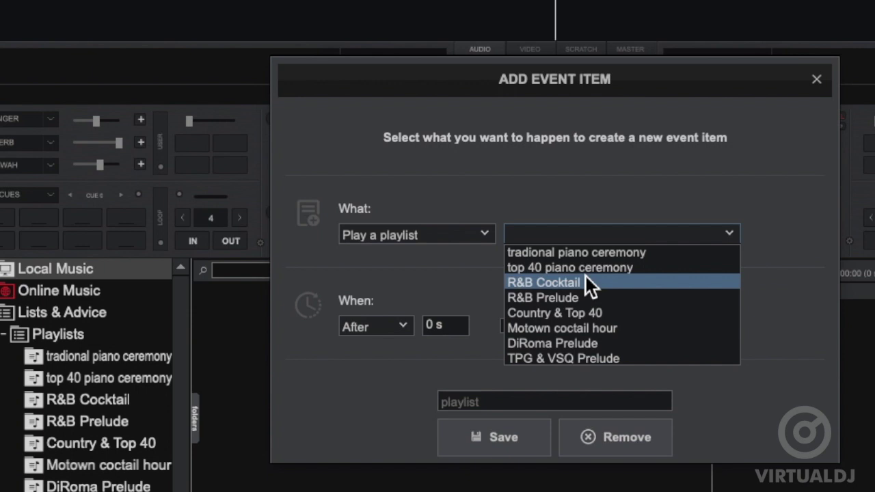
click(557, 282)
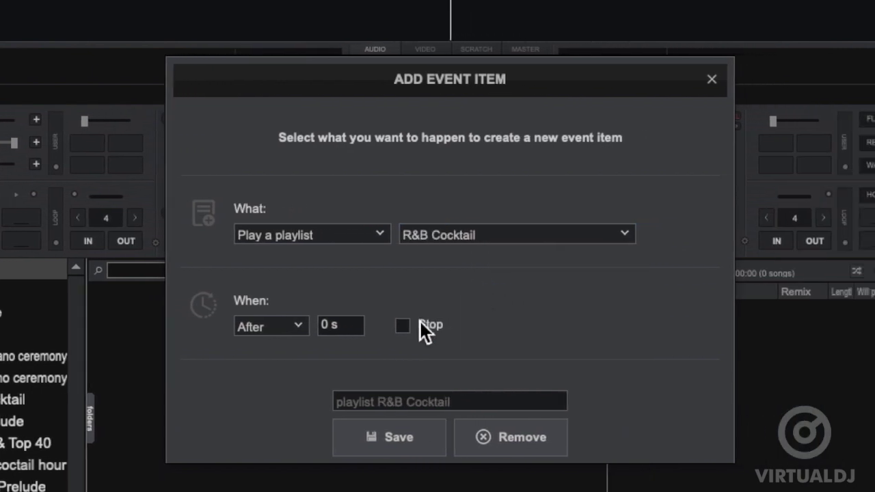
Set the event to start After 10 s, save it, and start the scheduler
click(288, 327)
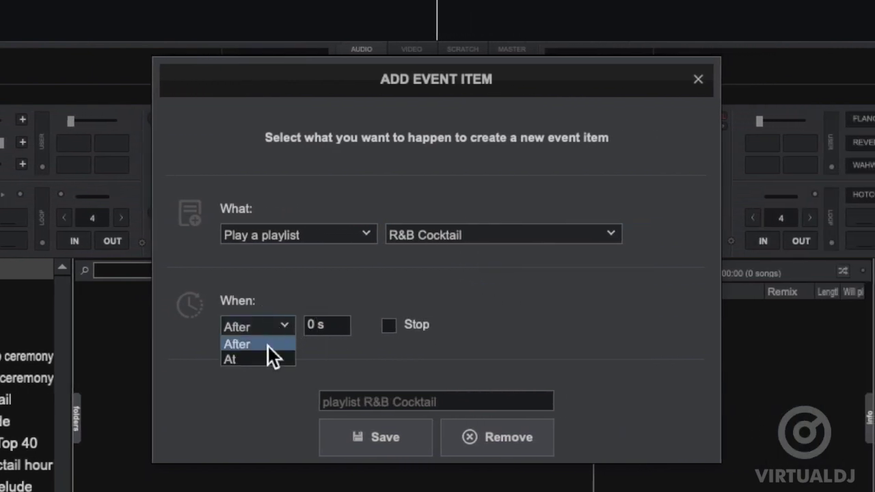
click(239, 362)
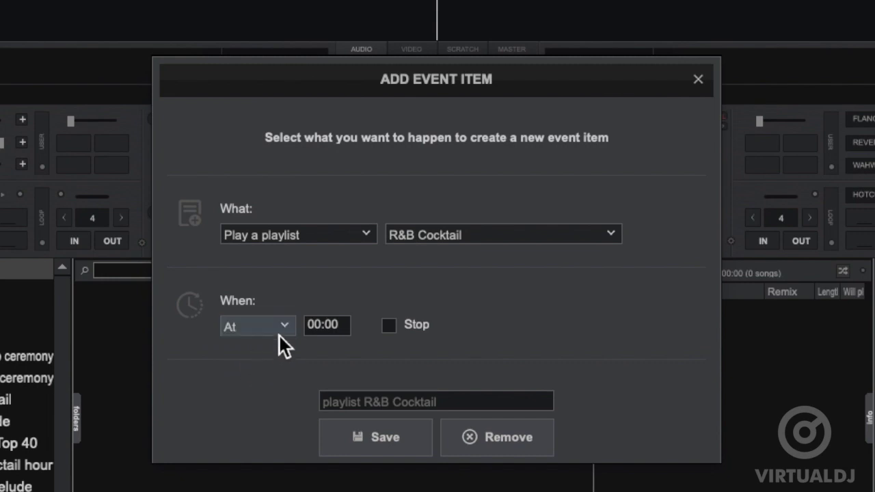
click(287, 327)
click(263, 343)
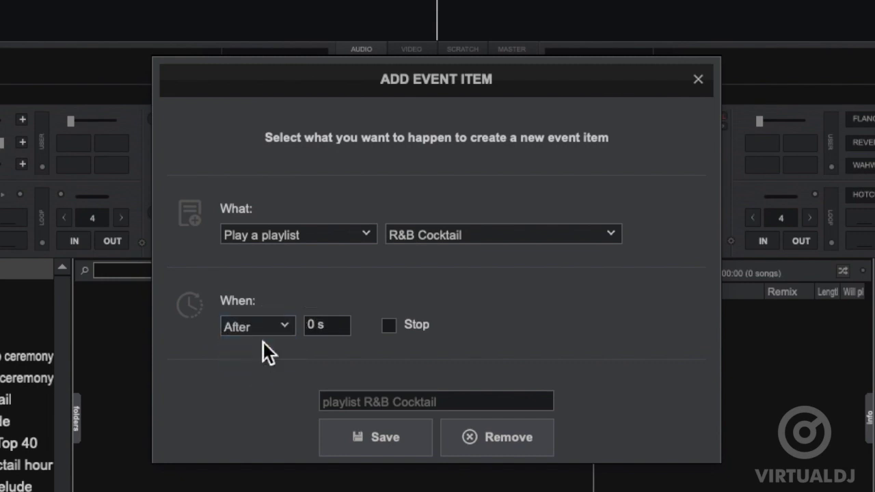
click(315, 326)
key(BackSpace)
text(10)
click(376, 436)
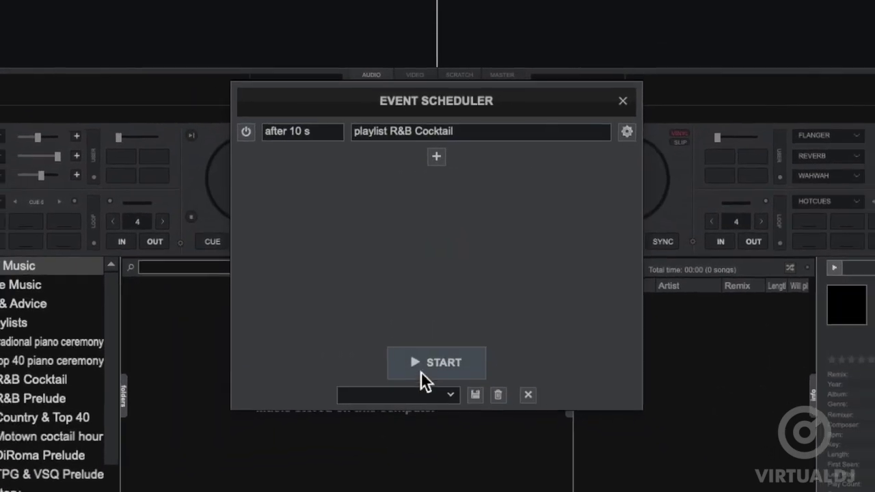
click(426, 356)
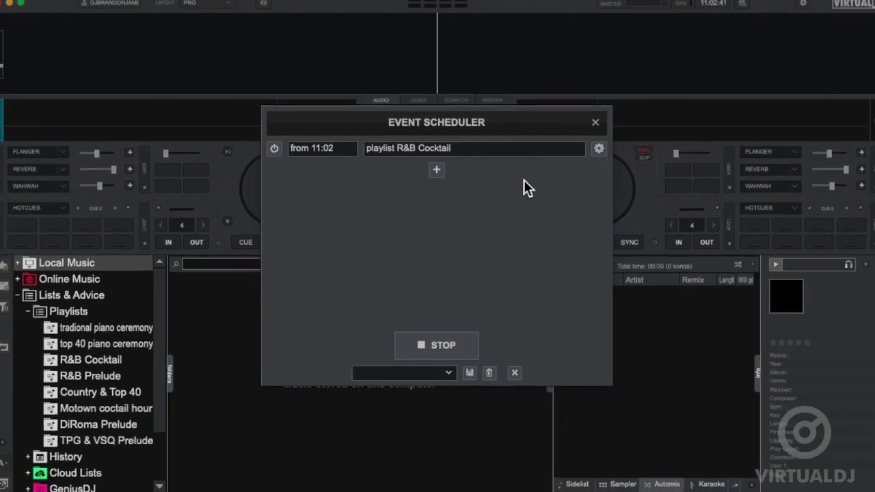
Close the Event Scheduler window and then reopen it from the top bar
click(609, 111)
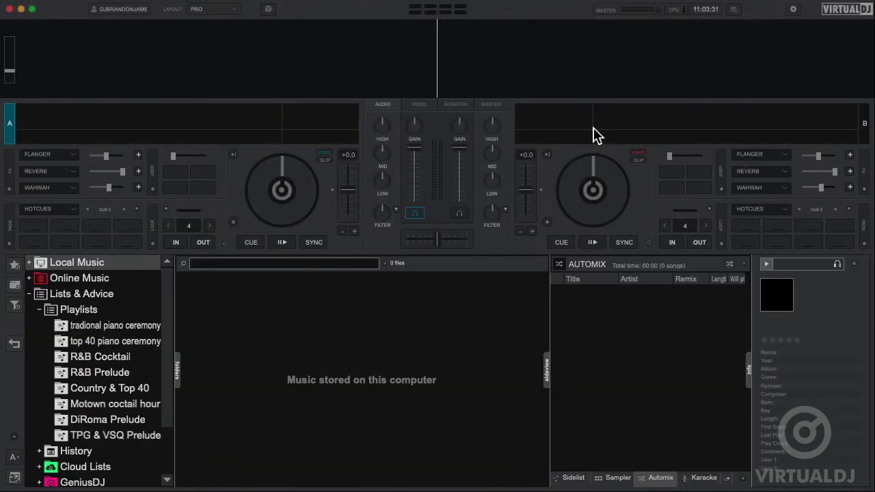
click(735, 11)
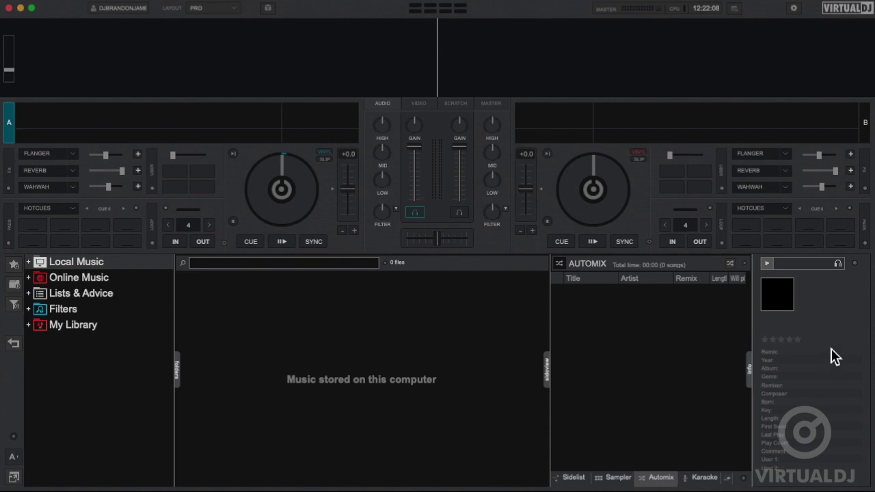
Show the sampler, switch to the AUDIO FX bank, and preview the Sat Jingle sample
click(614, 478)
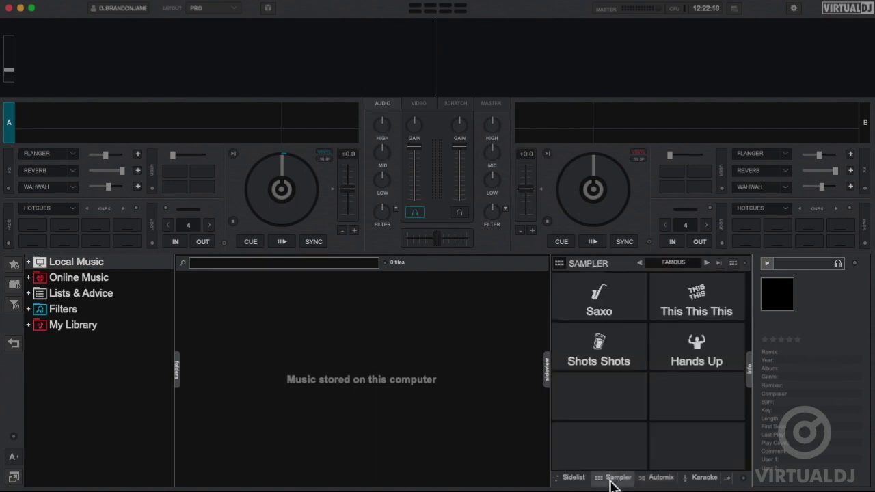
click(673, 263)
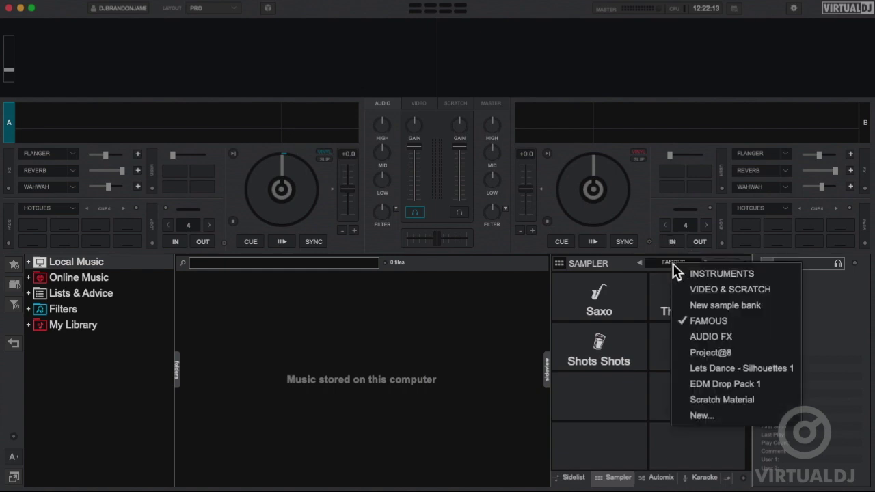
click(698, 337)
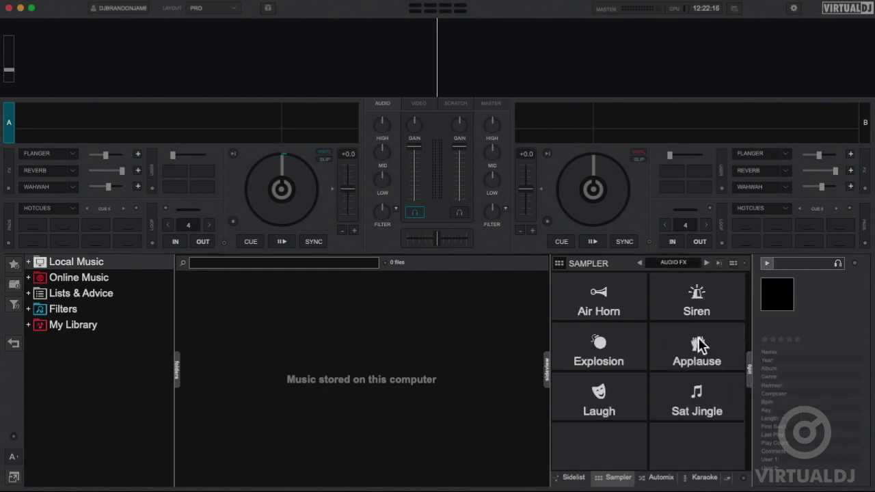
click(692, 399)
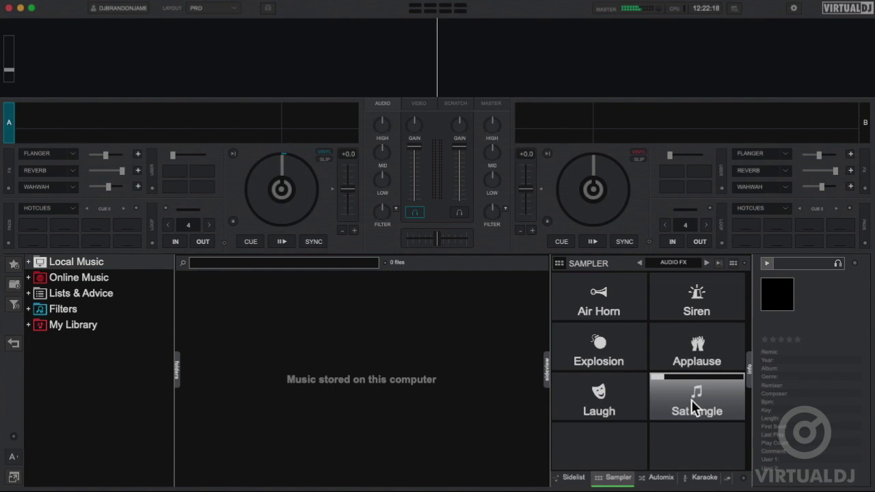
Add a new scheduler event that plays the Sat Jingle sample
click(735, 10)
click(438, 214)
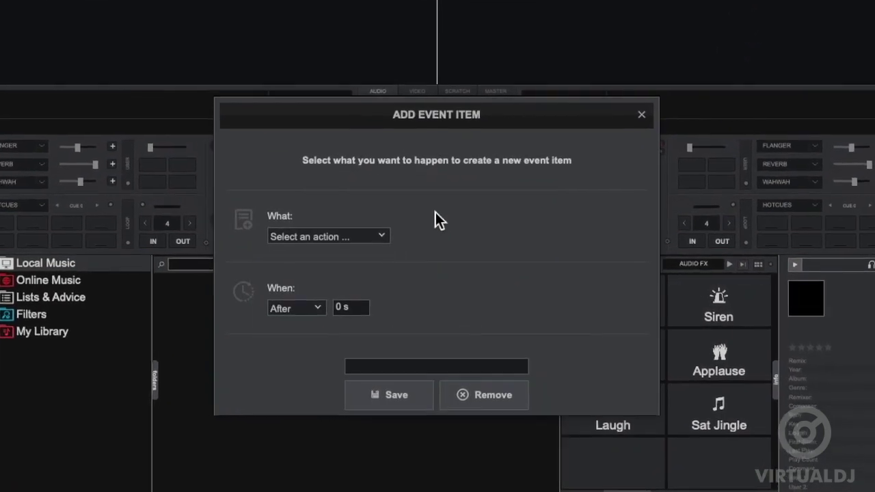
click(378, 238)
click(356, 275)
click(450, 237)
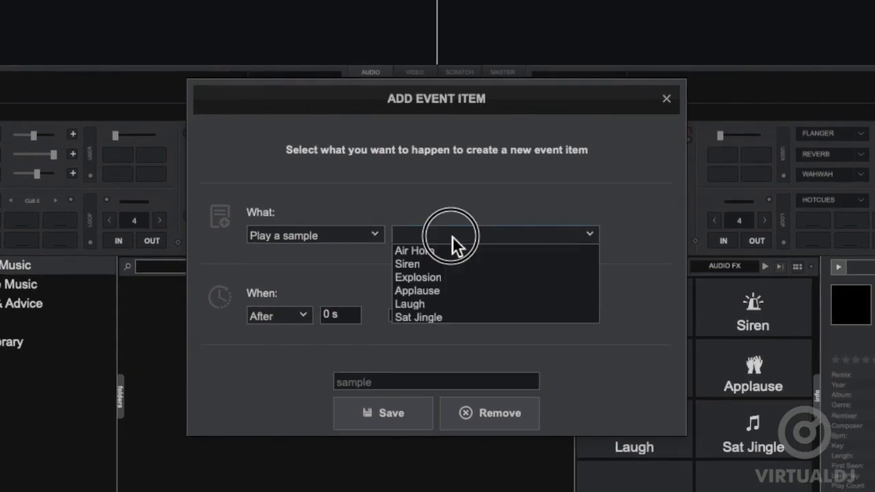
click(451, 318)
Delay the sample 10 s, repeat it every 1 mn, and save the event
click(330, 316)
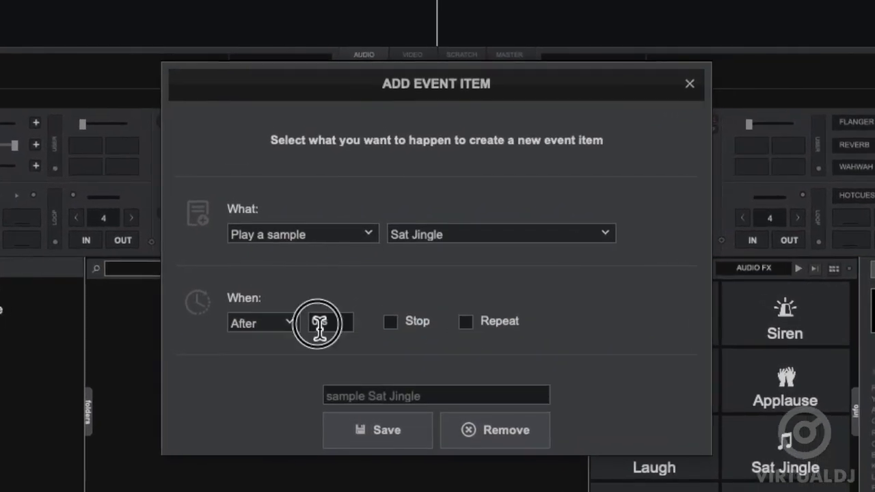
key(Delete)
text(10 s)
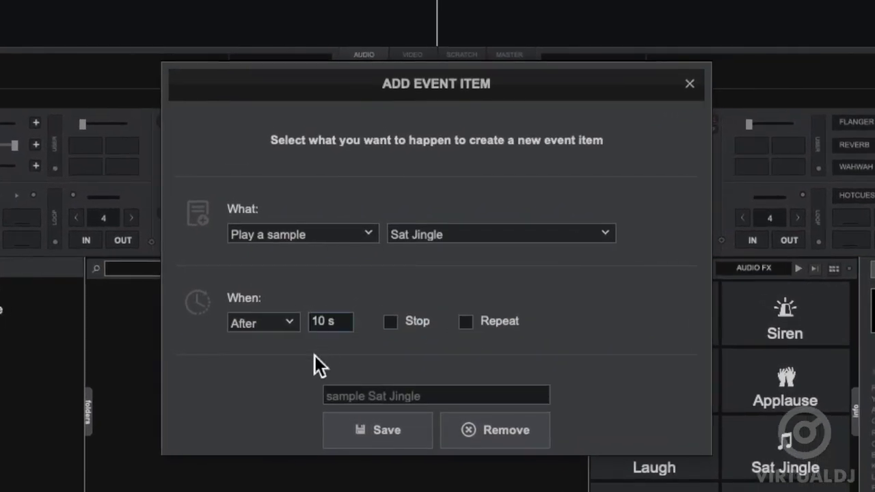
click(468, 322)
click(566, 328)
key(Delete)
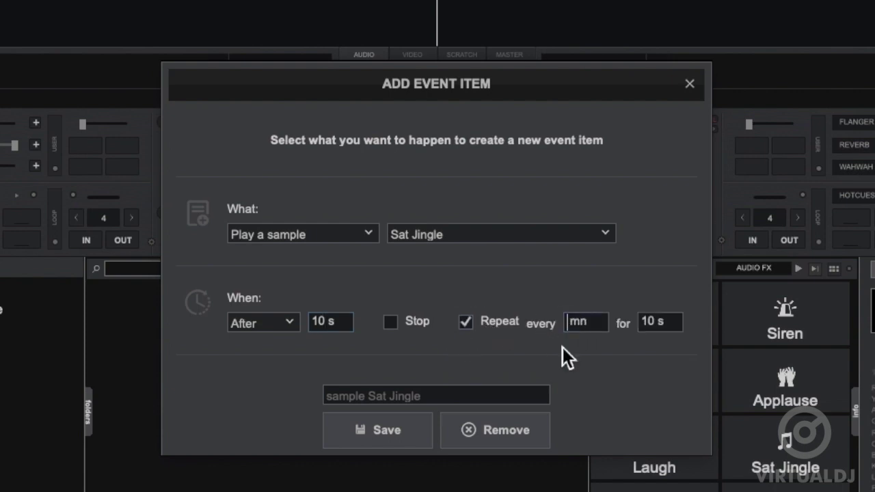
text(1)
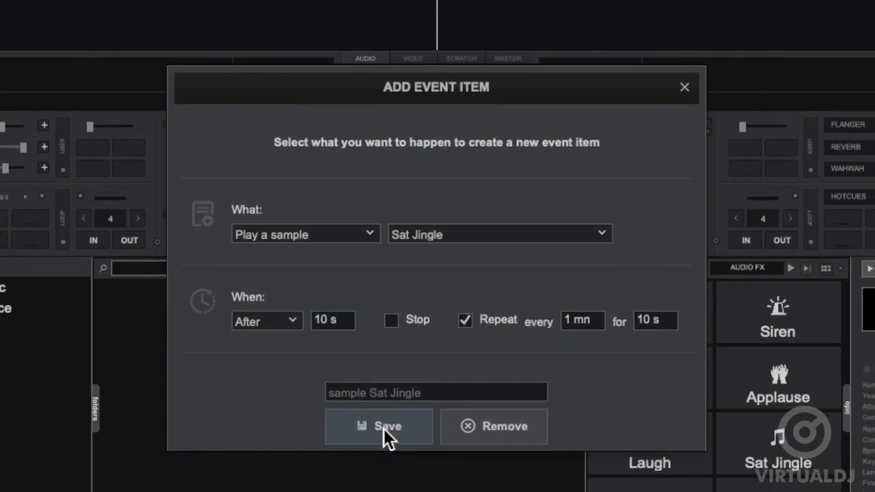
click(383, 432)
Start the scheduled events and move the scheduler window up and left
click(420, 353)
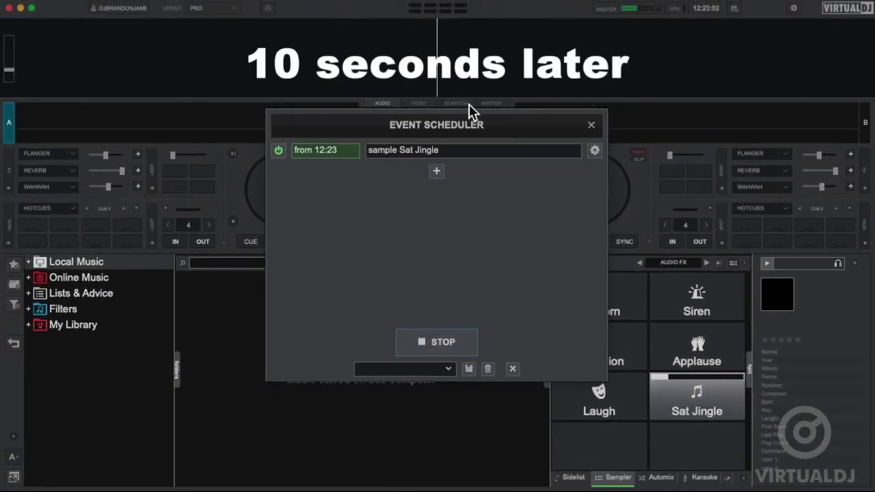
drag(465, 127, 386, 125)
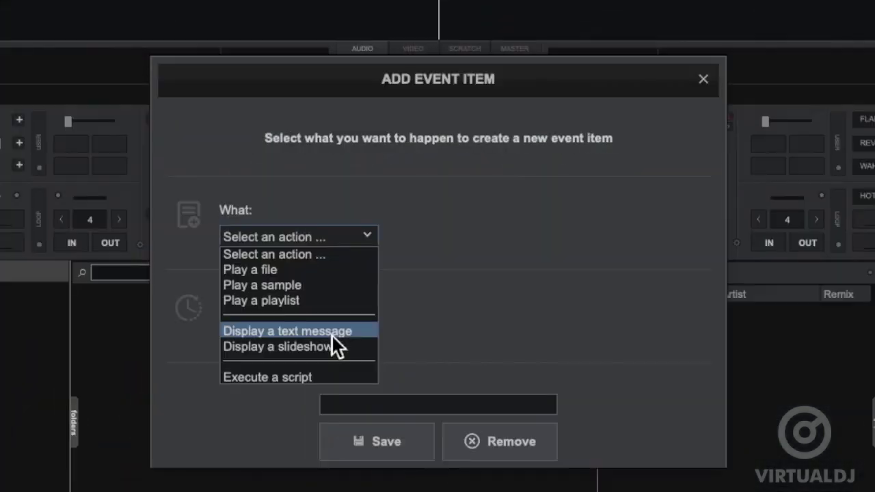
Make the event display the text '$1 Drink Special!!!' at 11:00
click(329, 331)
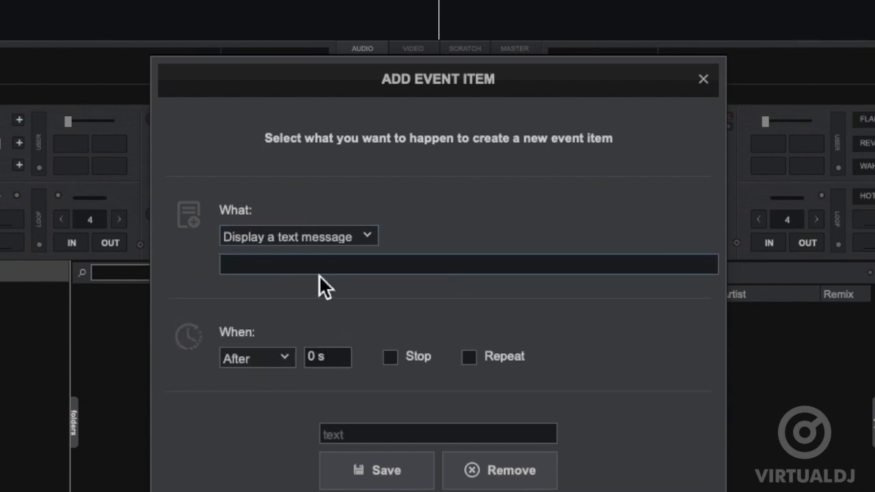
text($1 Drink Special!!!)
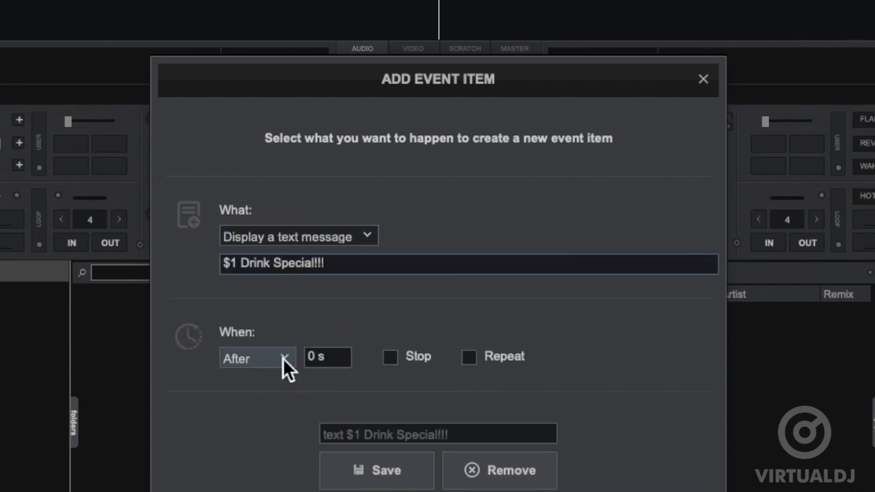
click(283, 359)
click(257, 398)
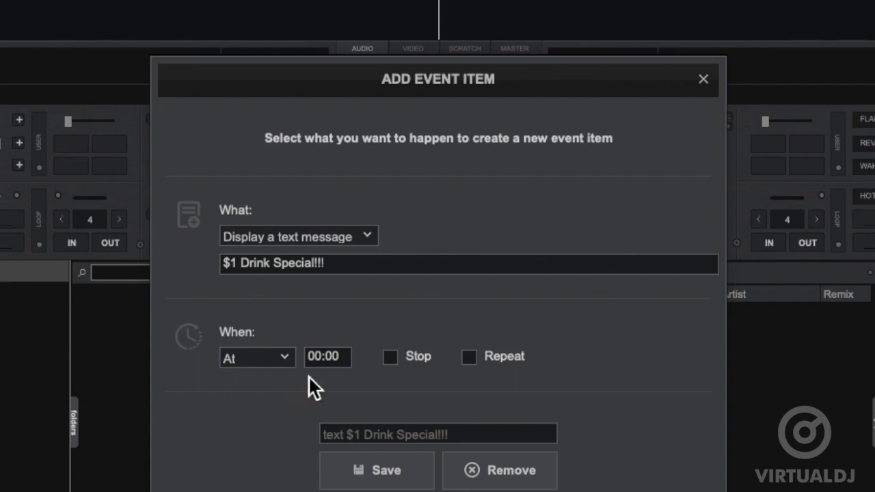
click(322, 357)
text(11)
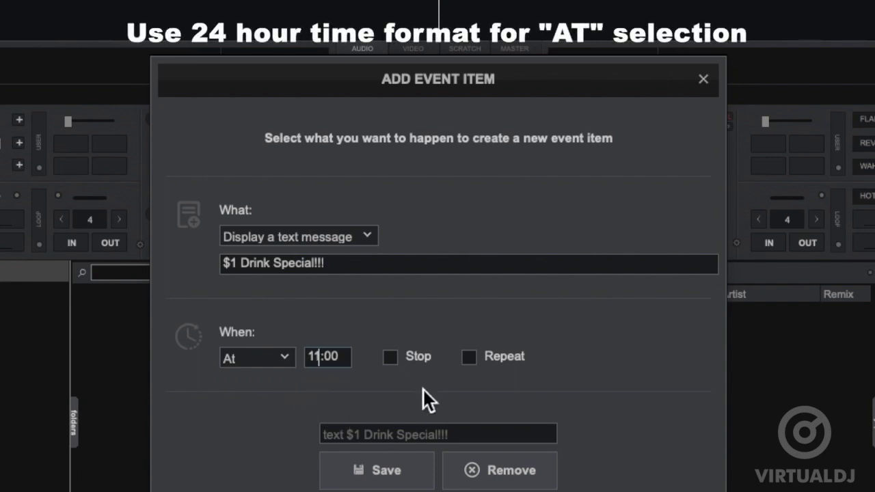
Repeat the message every 60 mn for 10 m, save it, and start the scheduler
click(469, 357)
click(582, 357)
key(BackSpace)
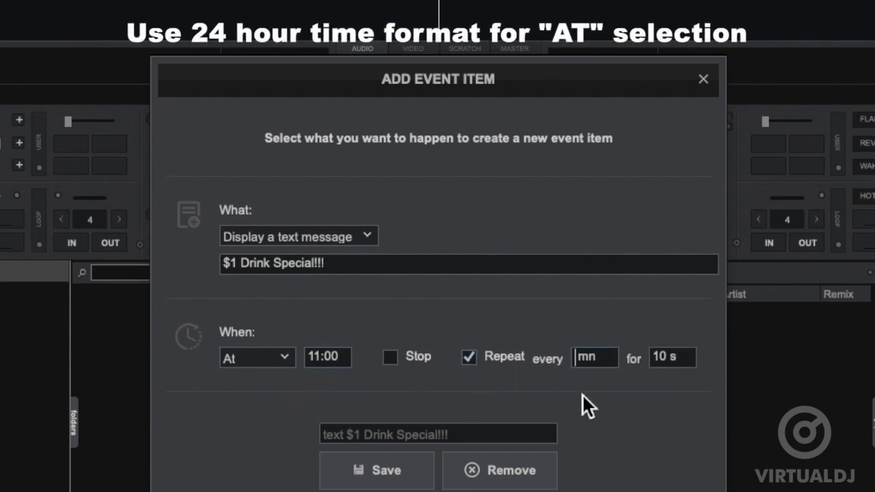
text(60)
click(667, 358)
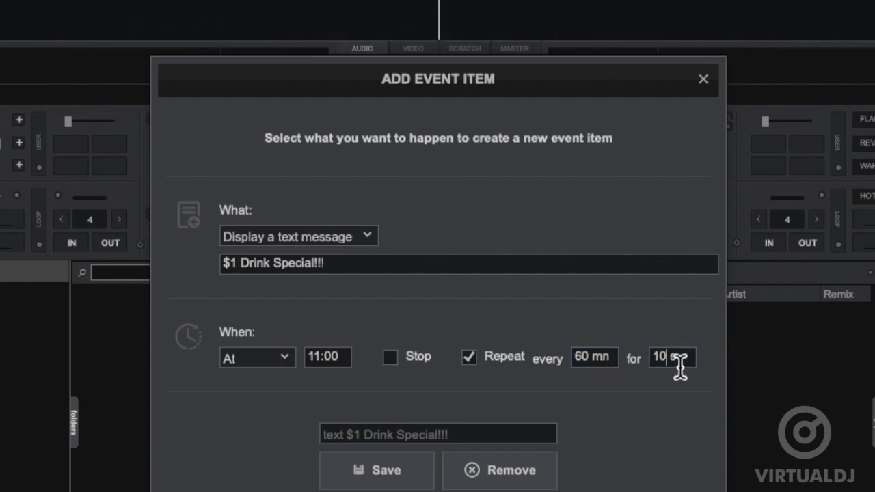
click(689, 357)
key(BackSpace)
text(m)
click(404, 476)
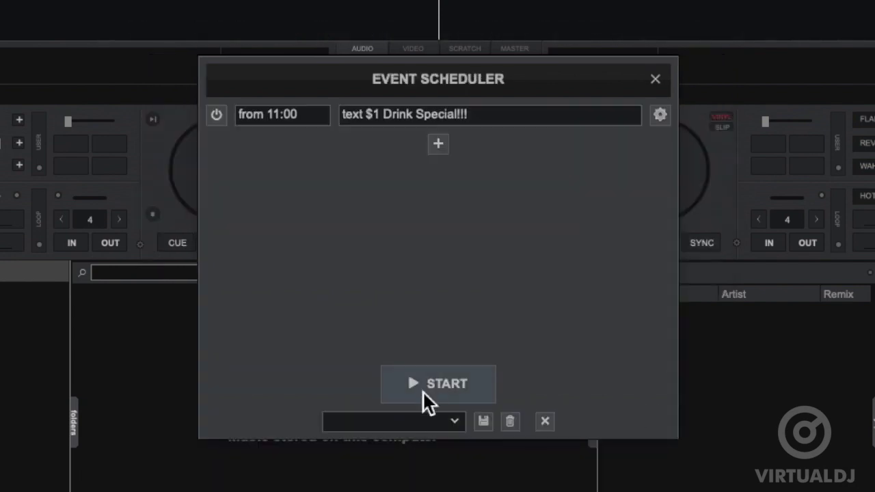
click(428, 387)
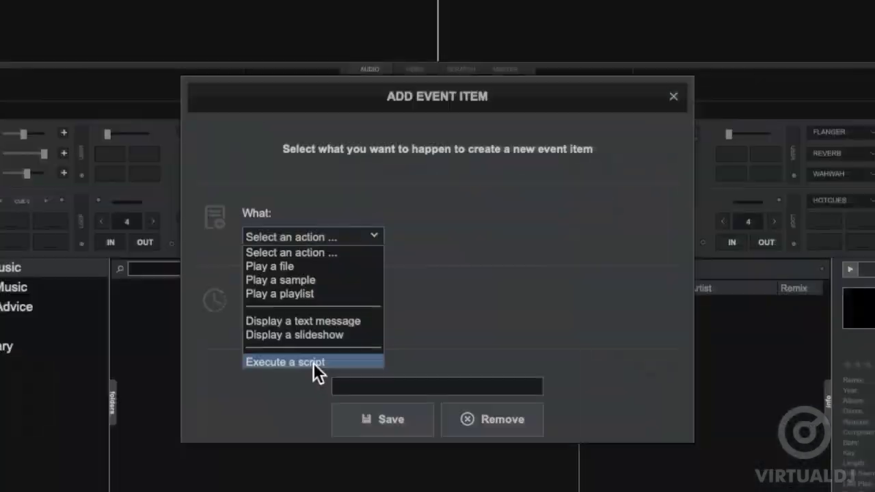
Make the event run the script video_fx_select 'camera' & video_fx at 20:00
click(313, 364)
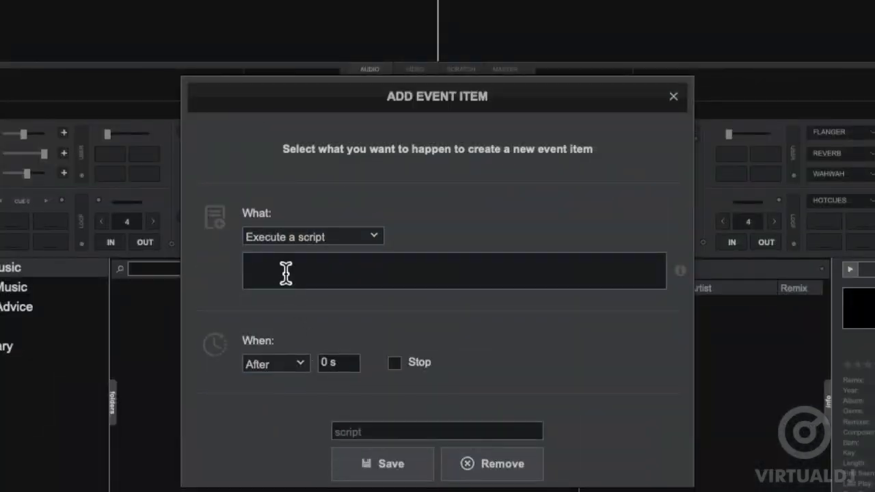
text(video_fx_select 'camera)
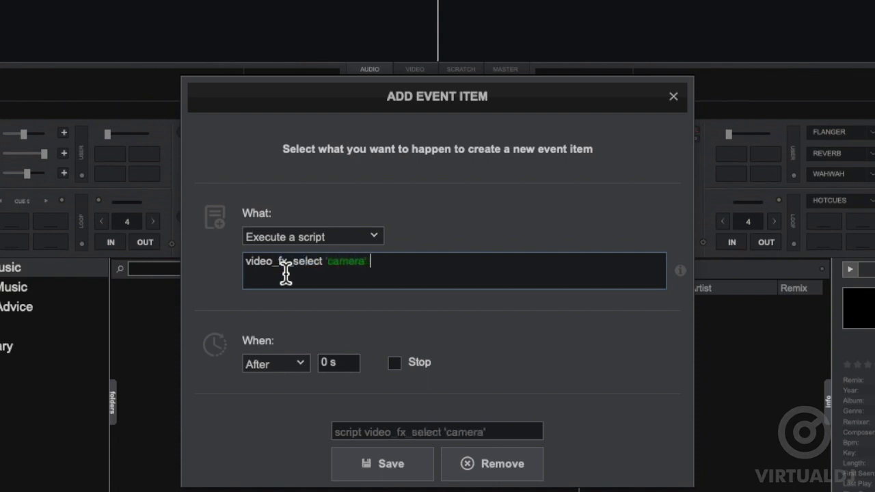
text(' & video_fx)
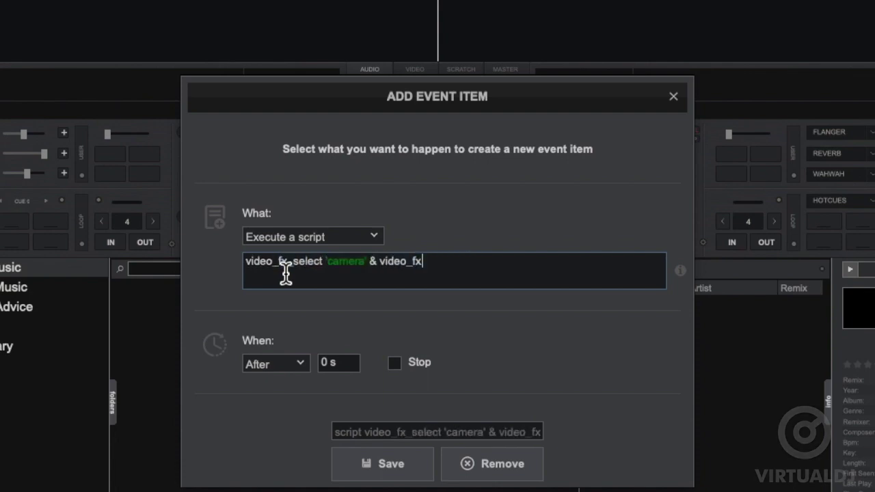
click(302, 366)
click(287, 391)
click(326, 370)
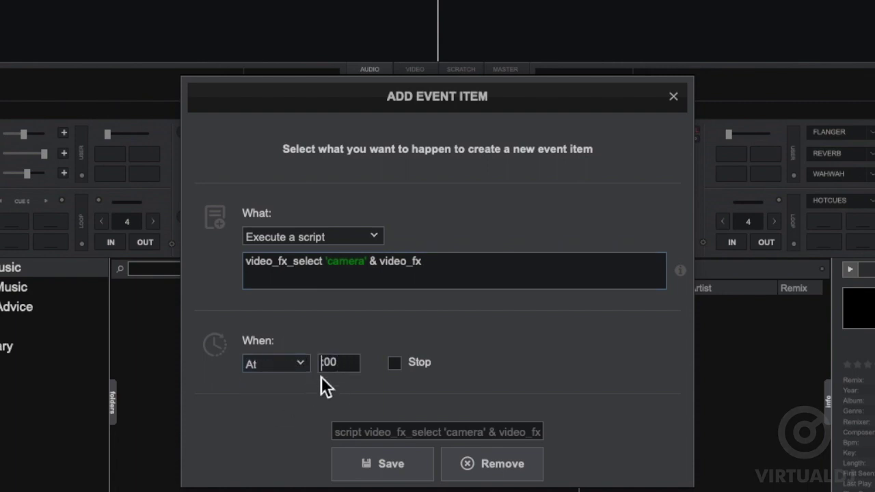
text(20)
Set the script to run for 1 m, name it 'camera on', and save
click(396, 363)
drag(481, 370, 460, 364)
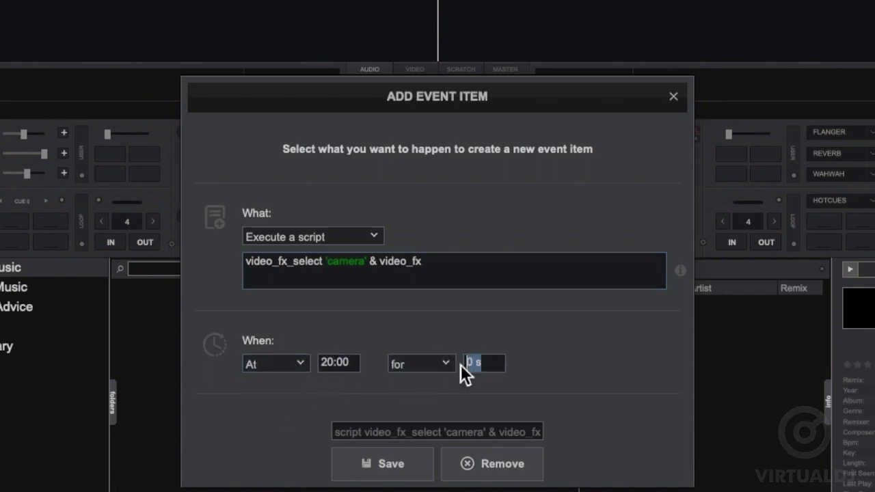
text(1 m)
click(464, 431)
text(camera on)
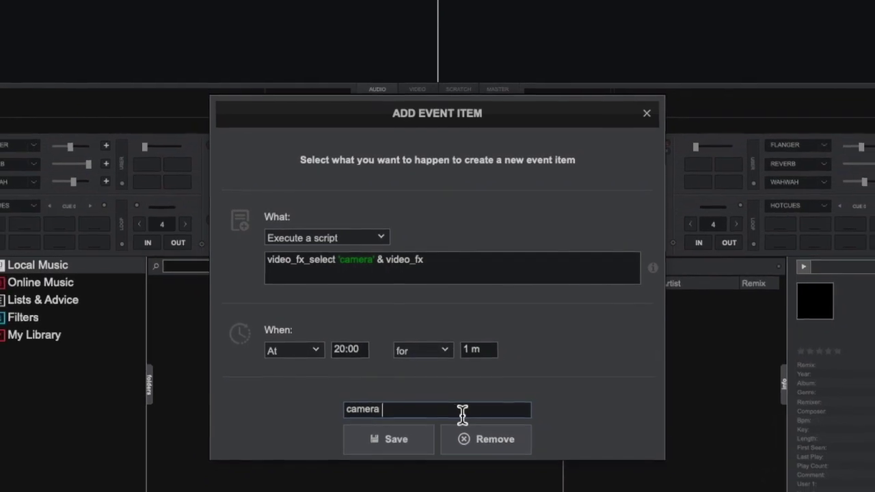
click(390, 431)
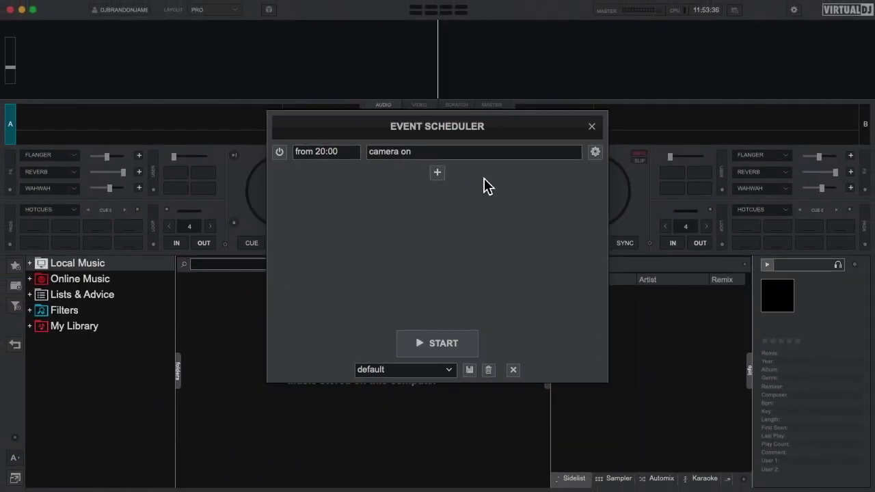
Add another event set to Execute a script and place the cursor in its script field
click(438, 172)
click(383, 239)
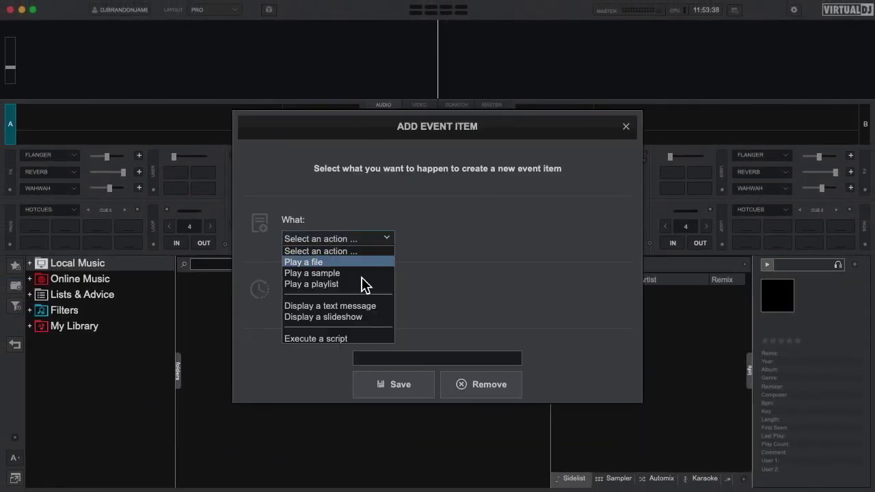
click(330, 339)
click(319, 265)
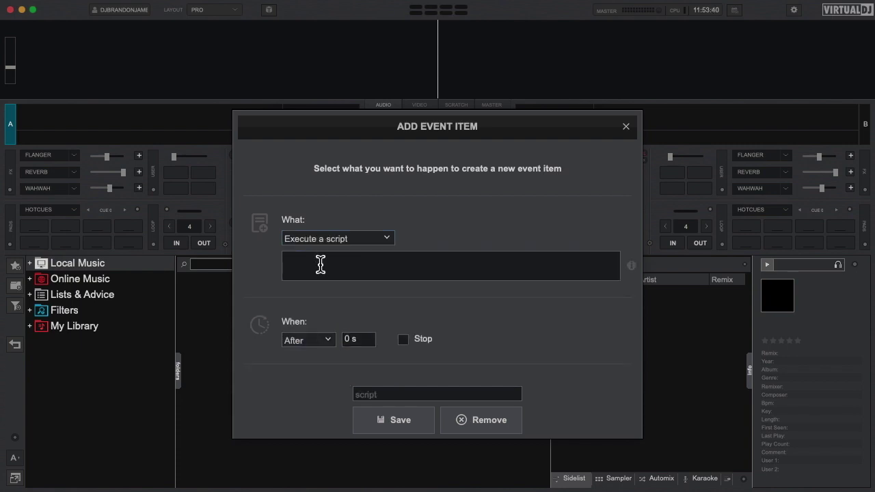